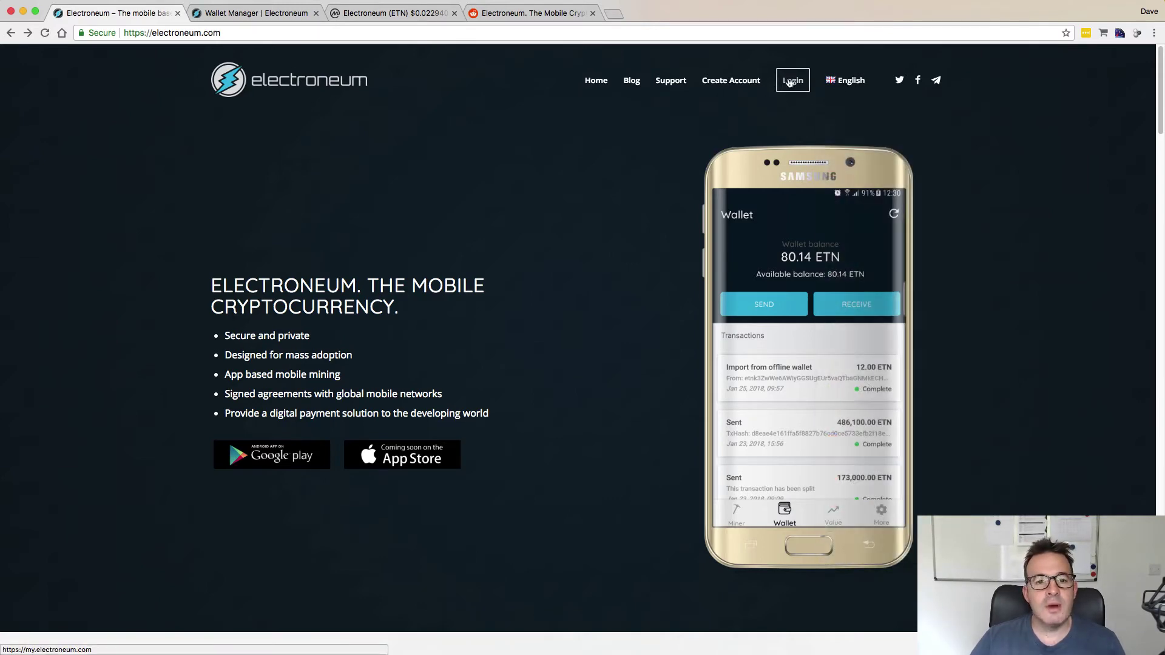
# - Review the 648.52 ETN balance and miner payments, then switch to CoinMarketCap's ETN page
pyautogui.click(259, 12)
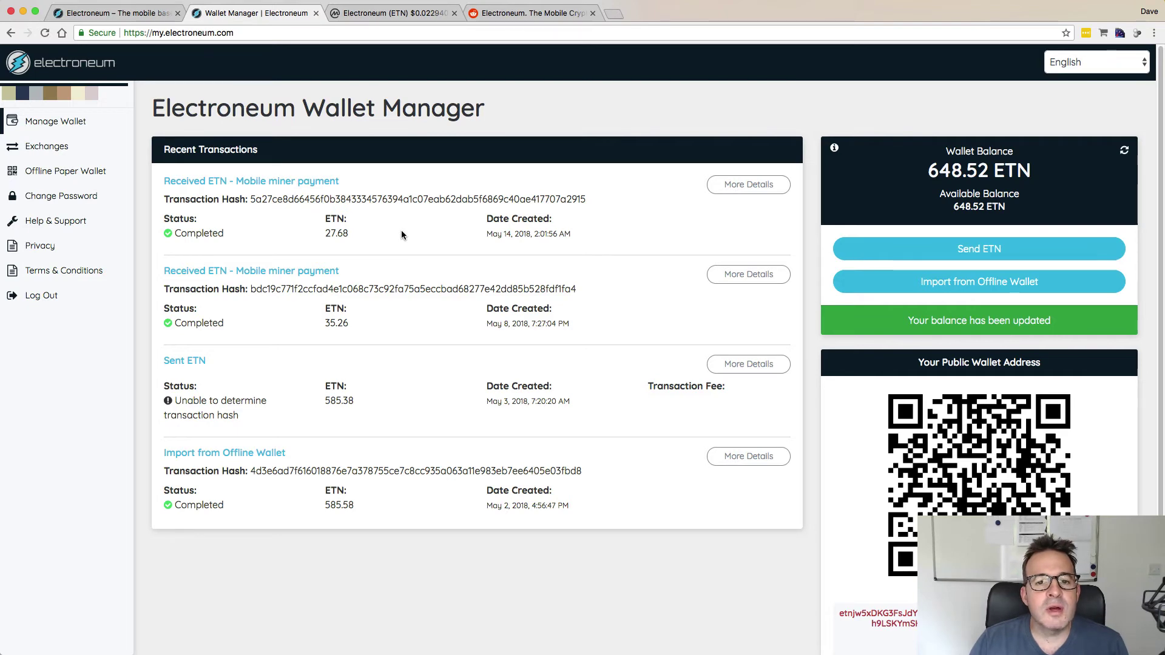
pyautogui.click(394, 13)
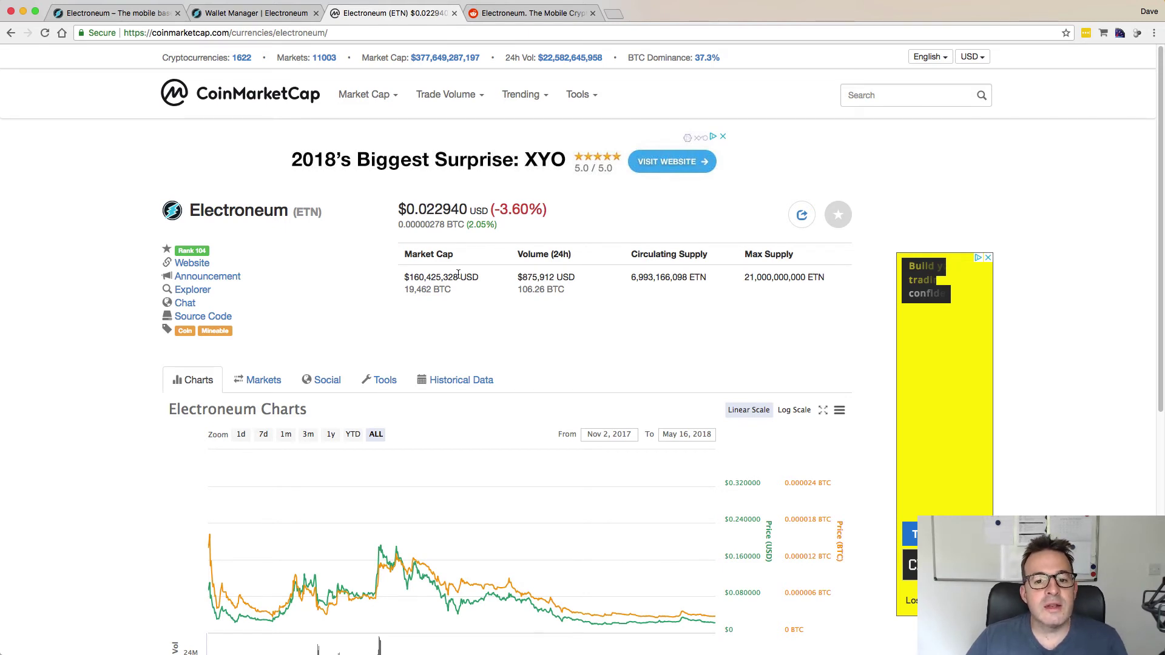
# - Compare the $0.022940 ETN price on CoinMarketCap with the wallet overview, ending on Wallet Manager
pyautogui.click(265, 15)
pyautogui.click(378, 14)
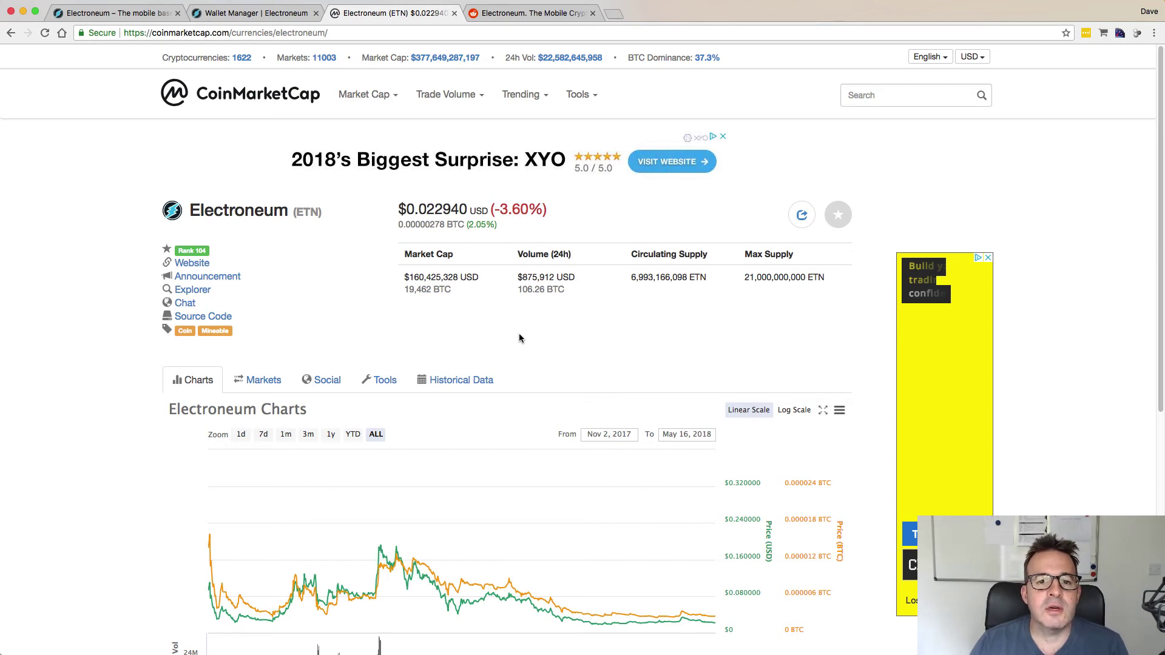
pyautogui.click(256, 17)
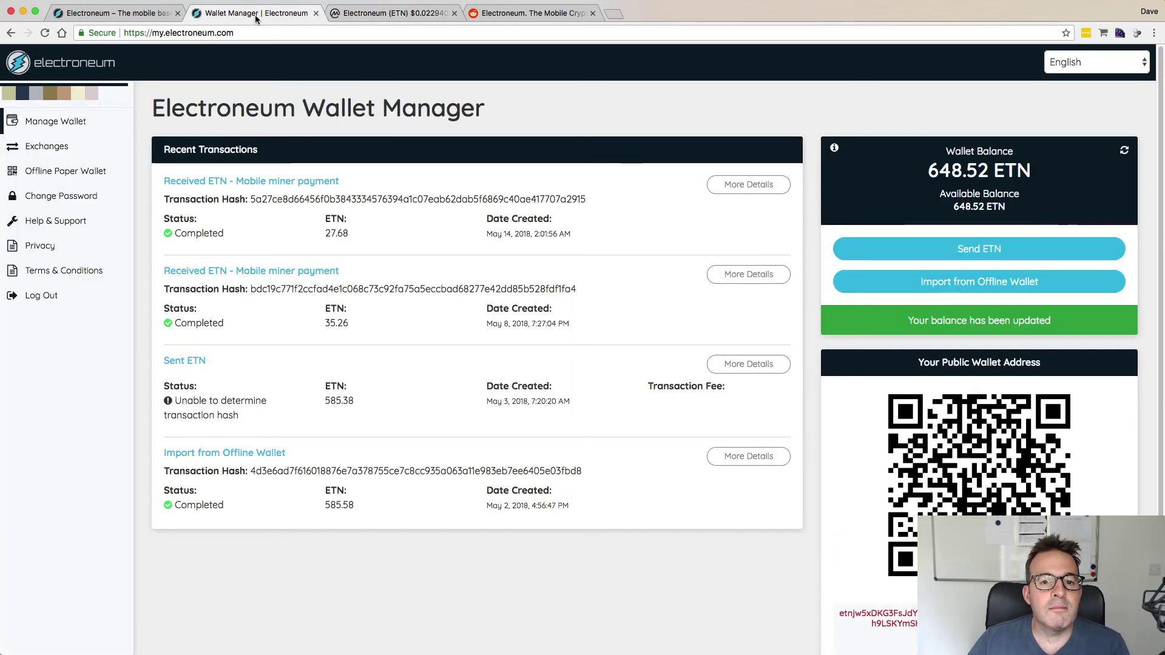
# - Switch from the Wallet Manager to the electroneum.com homepage
pyautogui.click(123, 17)
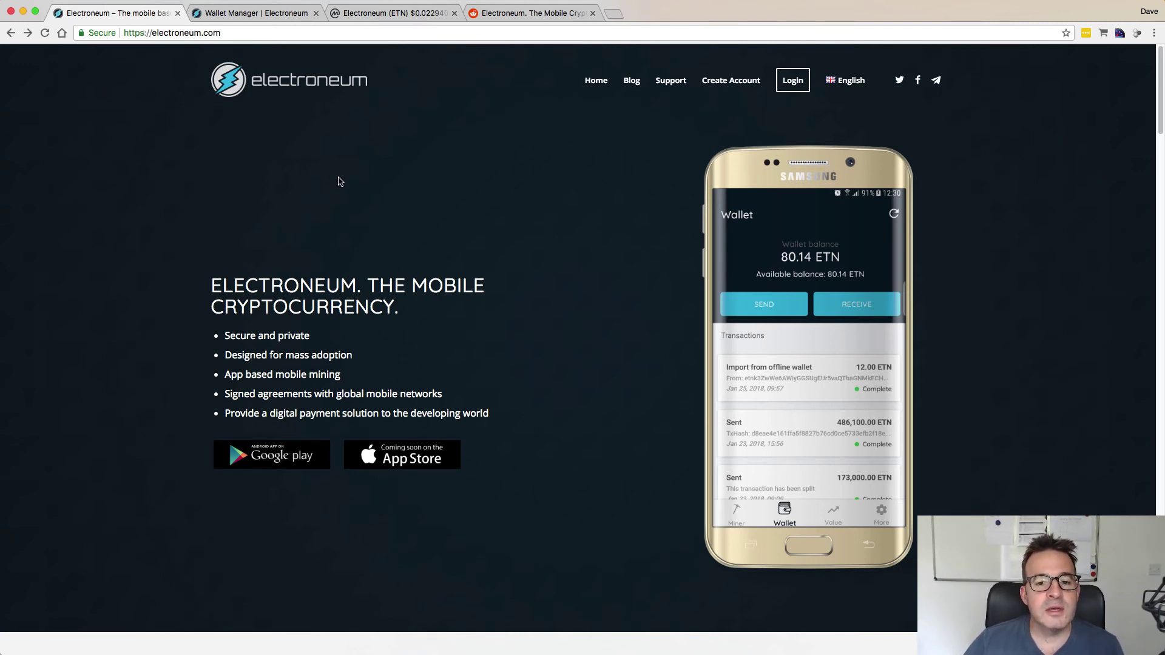
# - Bring up the Import ETN From Offline Wallet form with the Step 1 address field ready
pyautogui.click(257, 16)
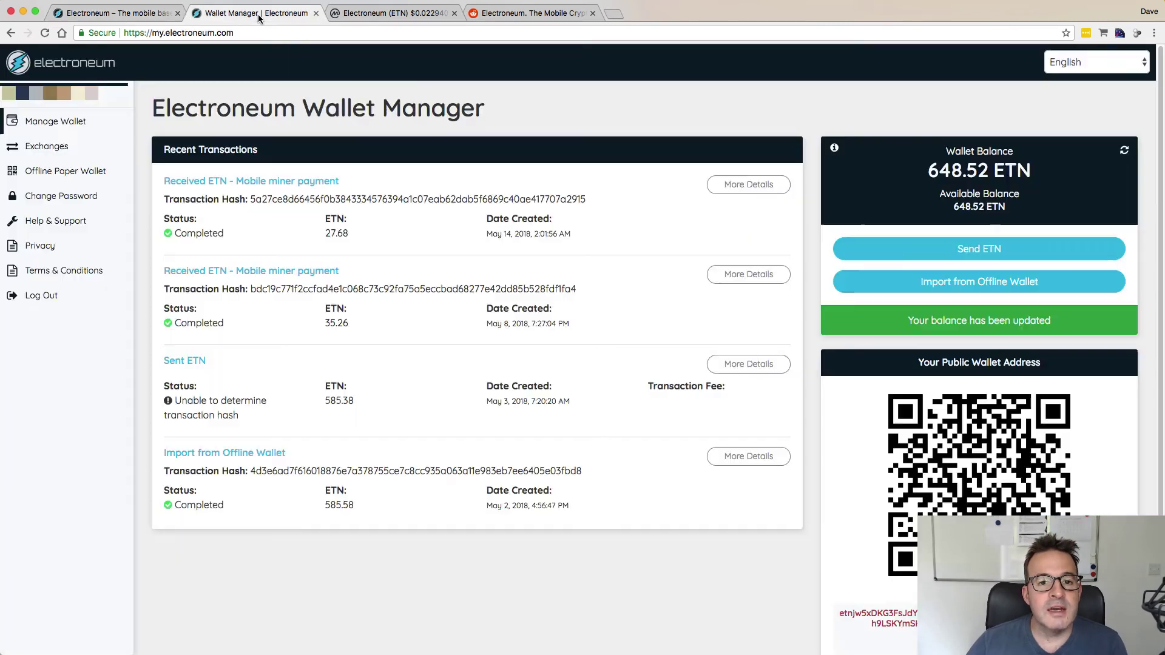
pyautogui.click(983, 286)
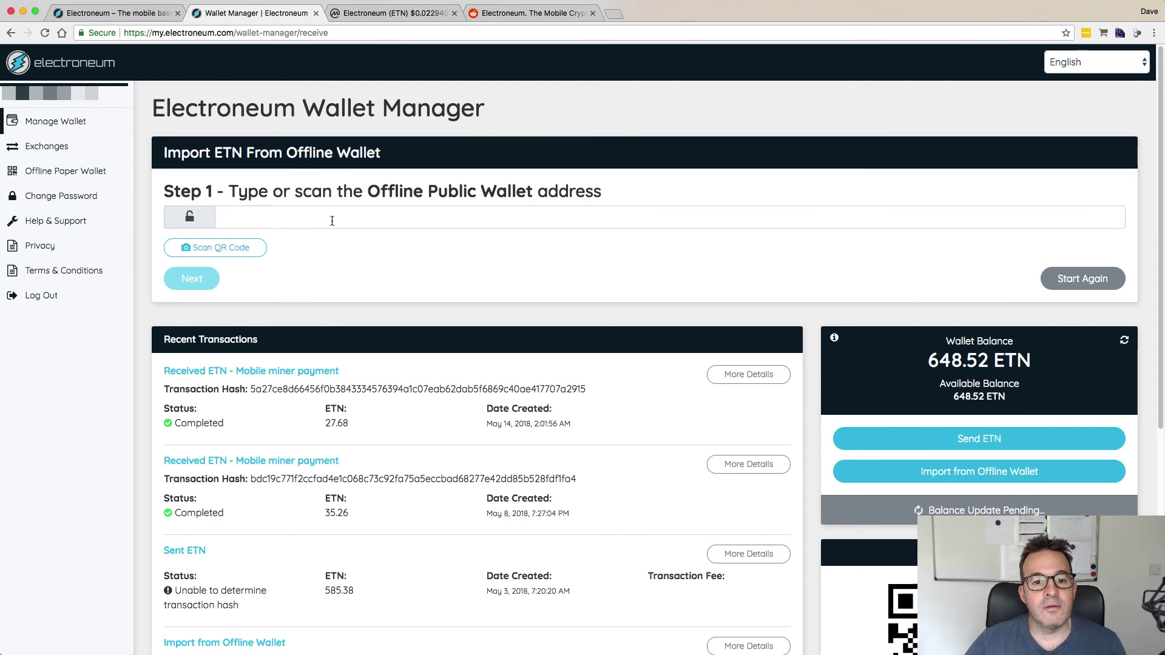
pyautogui.click(336, 218)
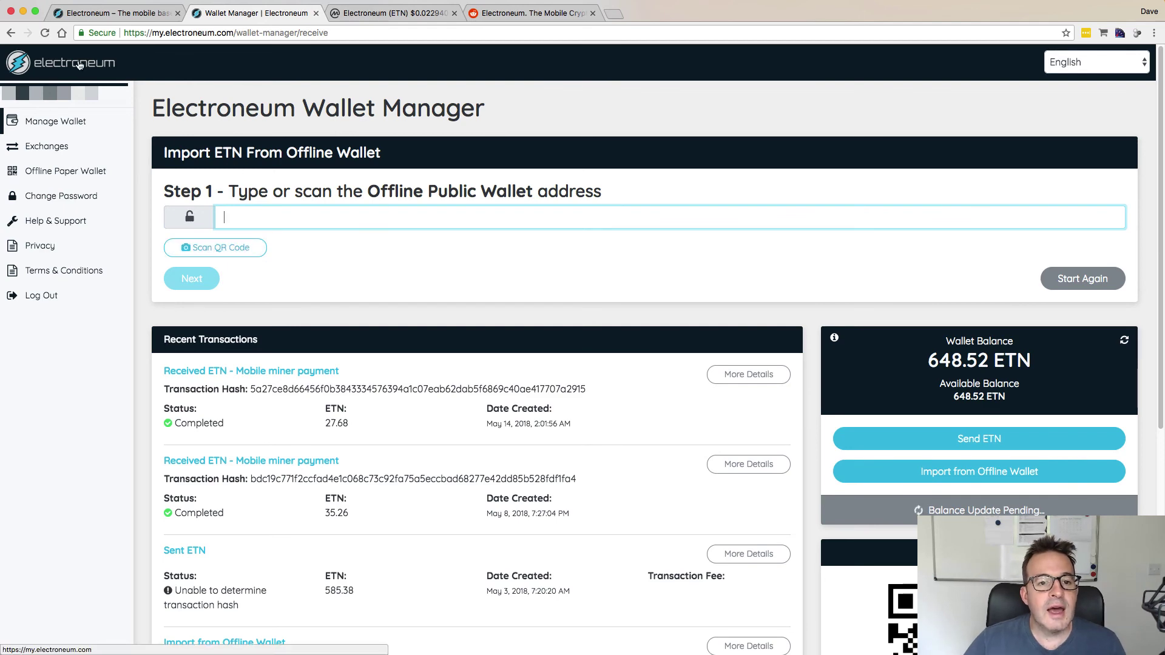
pyautogui.scroll(-3, 317, 584)
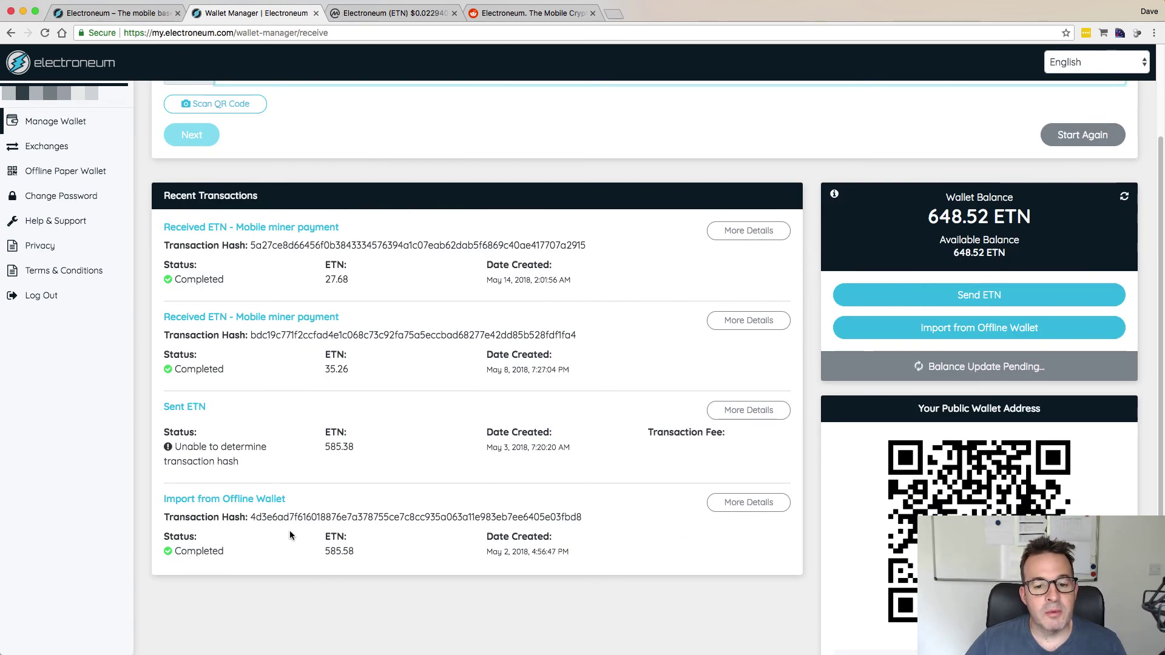
pyautogui.scroll(3, 322, 536)
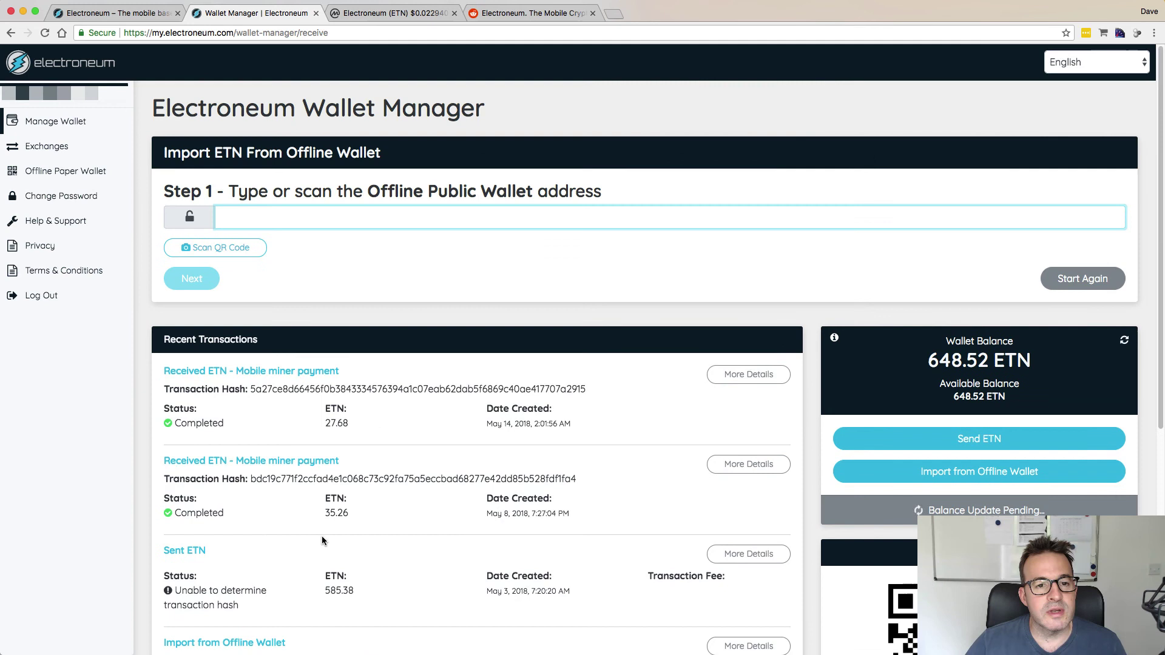
# - Switch back to the electroneum.com homepage
pyautogui.click(121, 16)
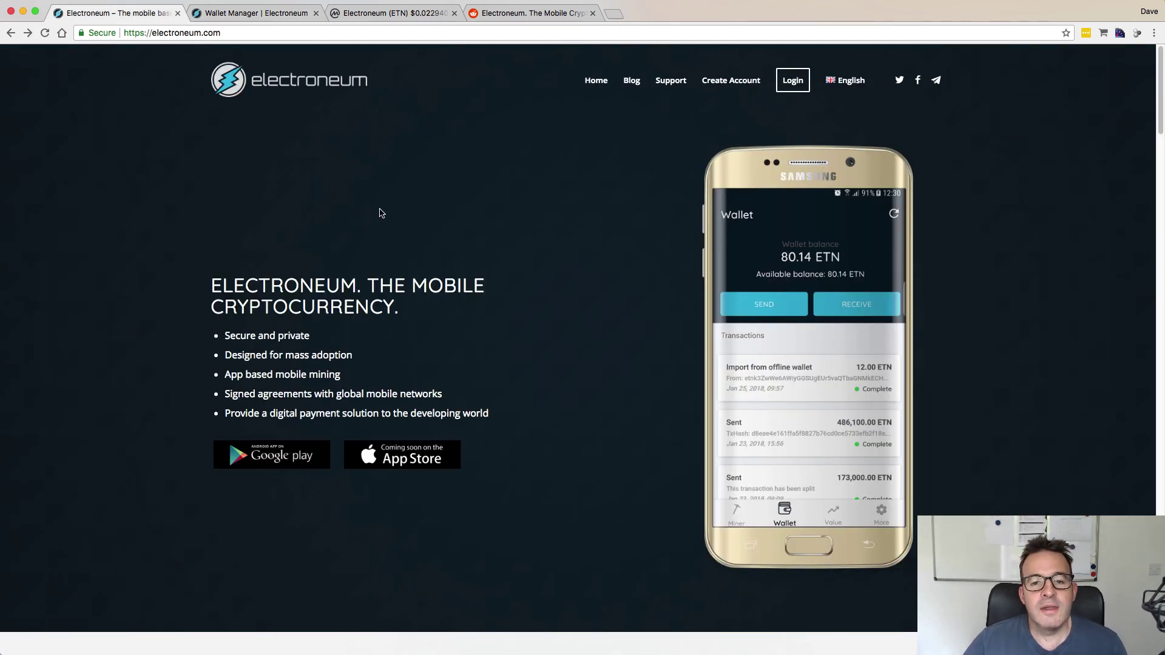